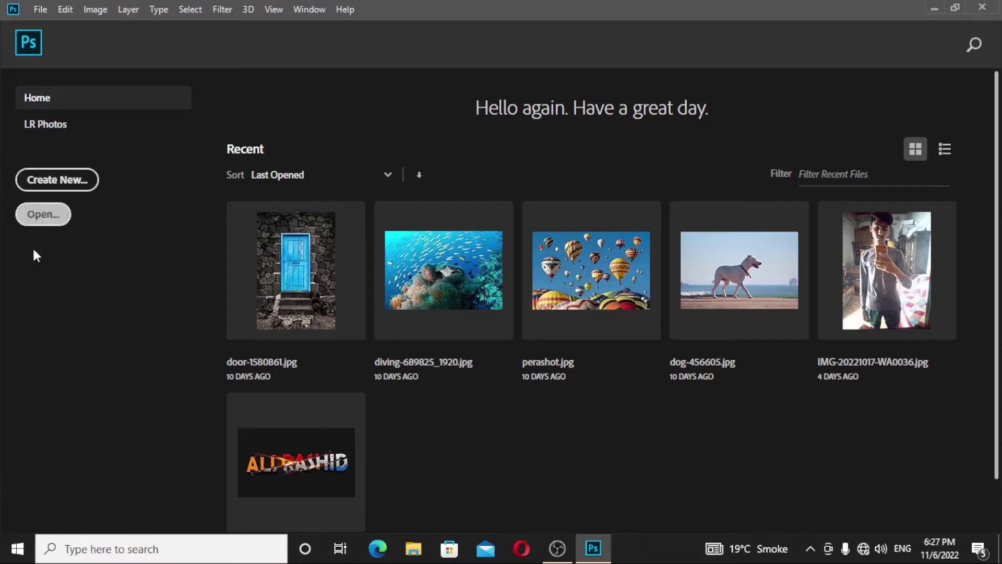
Step: Try a pixel-based new document with resolution 100, then cancel it and dismiss the Open browser
left_click(72, 188)
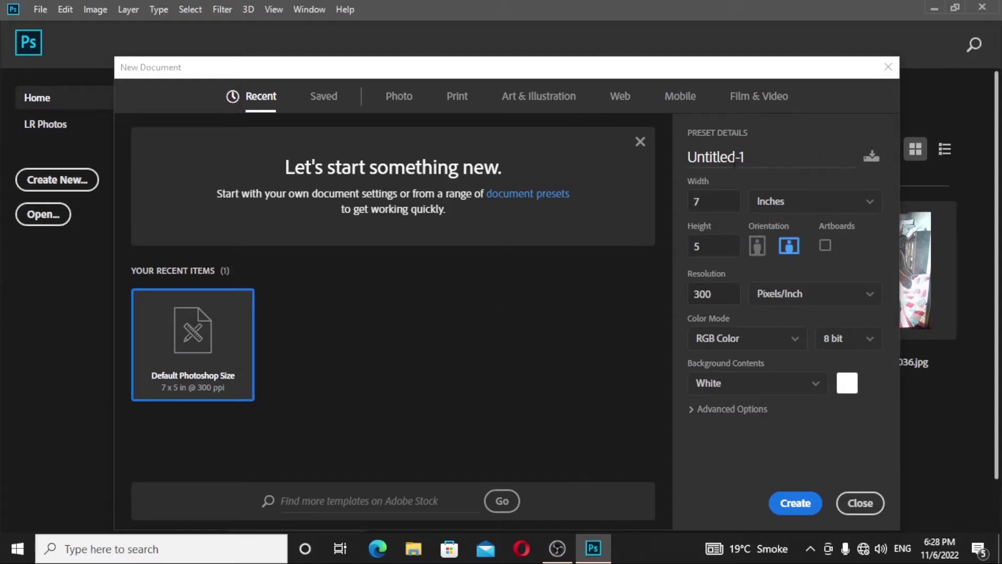
left_click(856, 206)
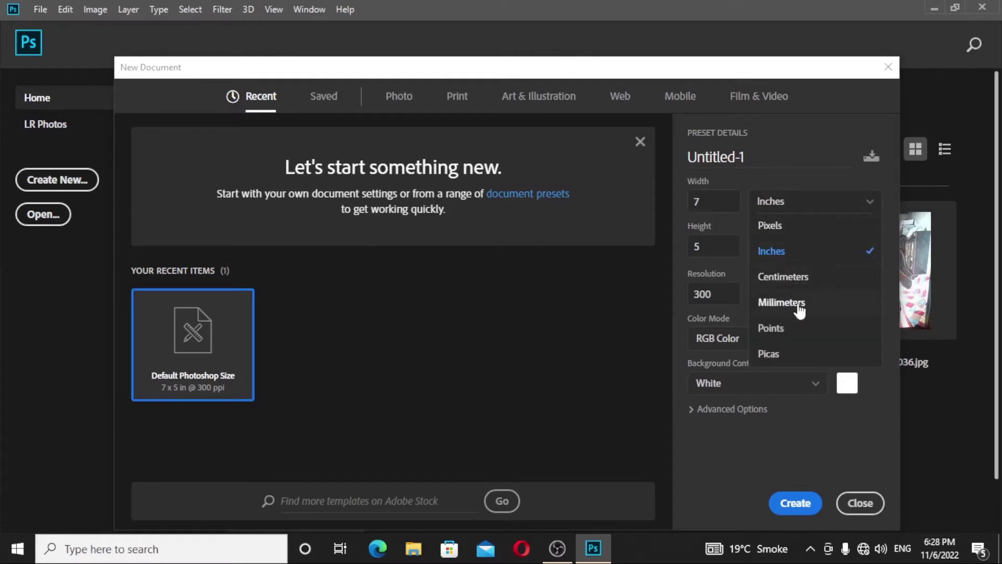
left_click(798, 228)
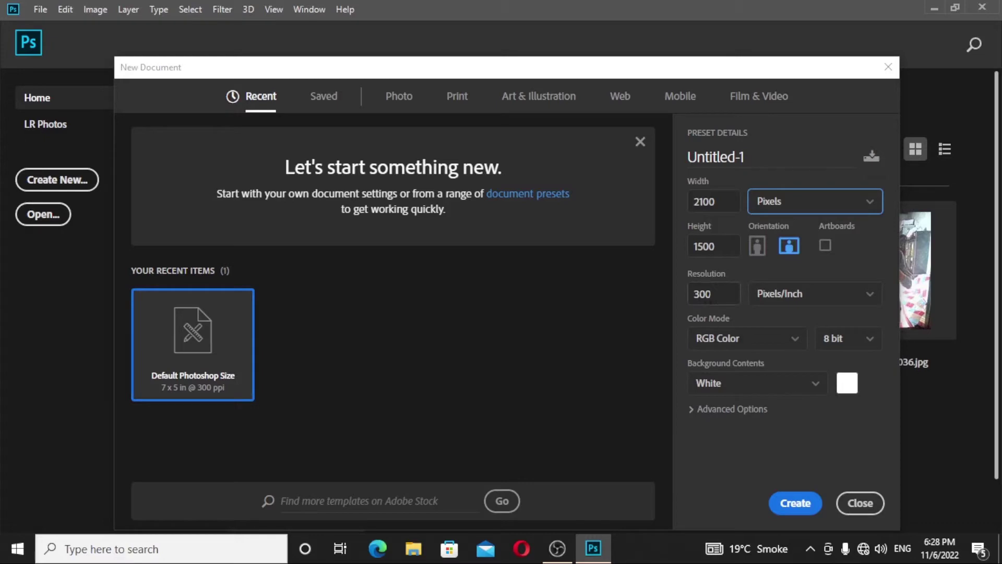
left_click(713, 294)
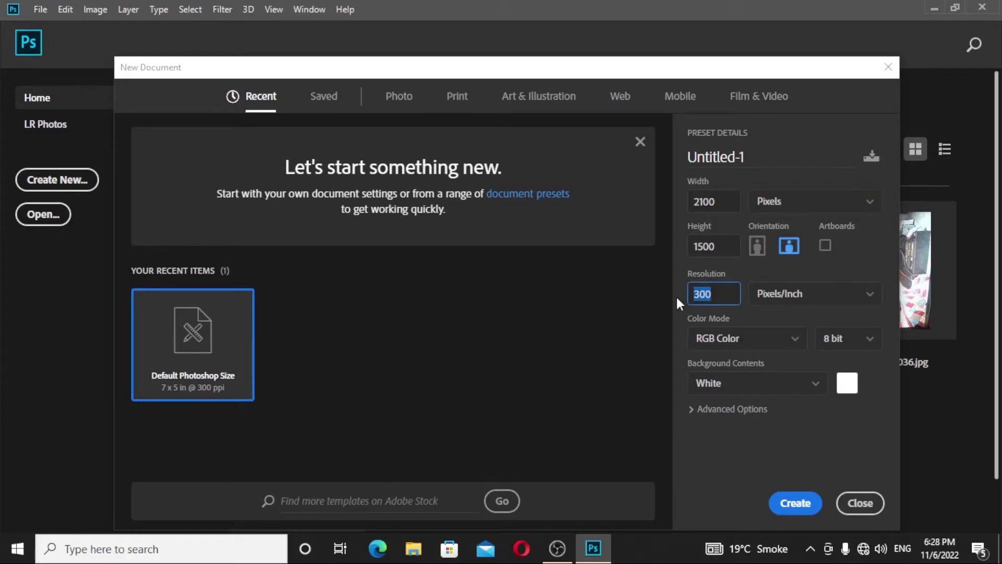
type("100")
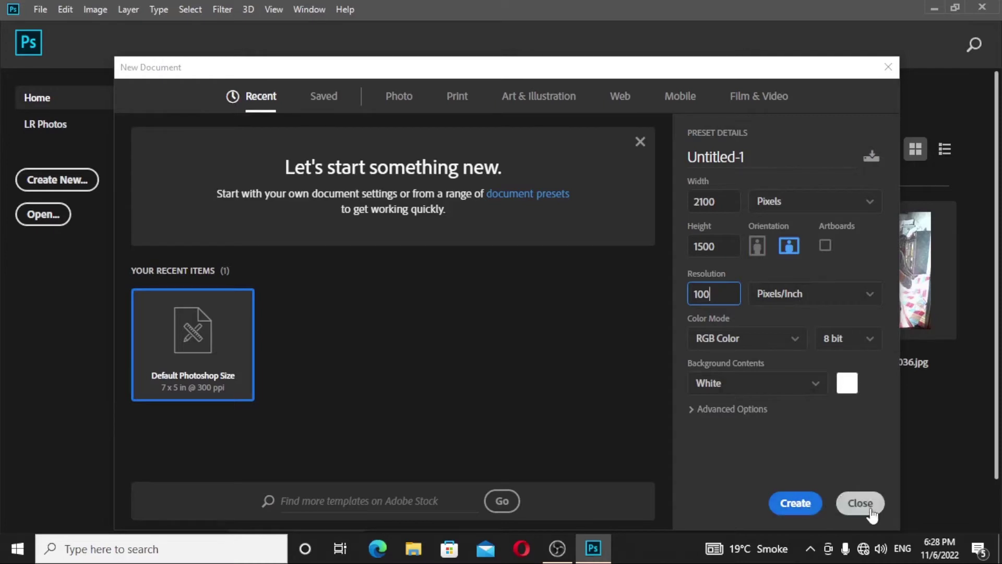
left_click(850, 502)
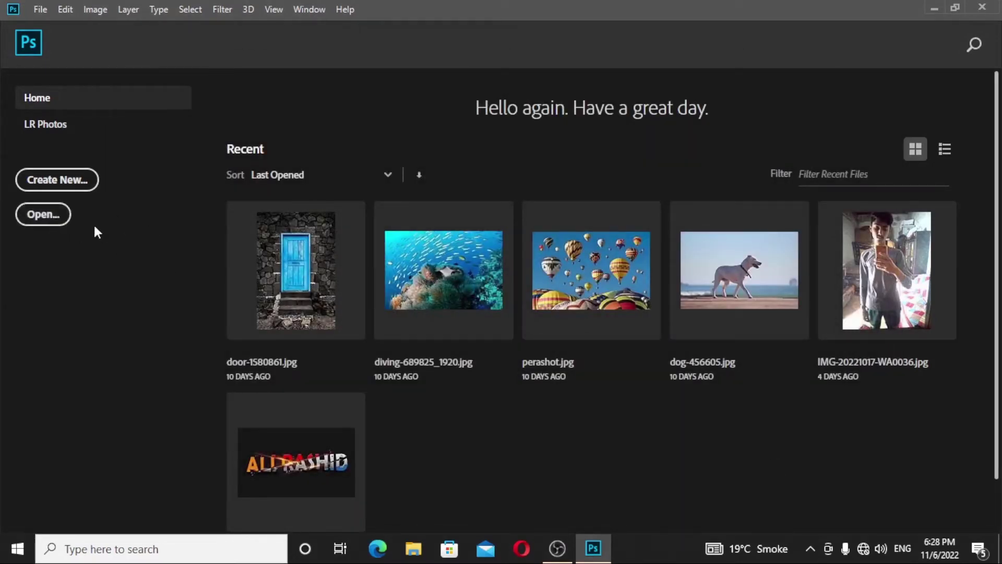
left_click(43, 214)
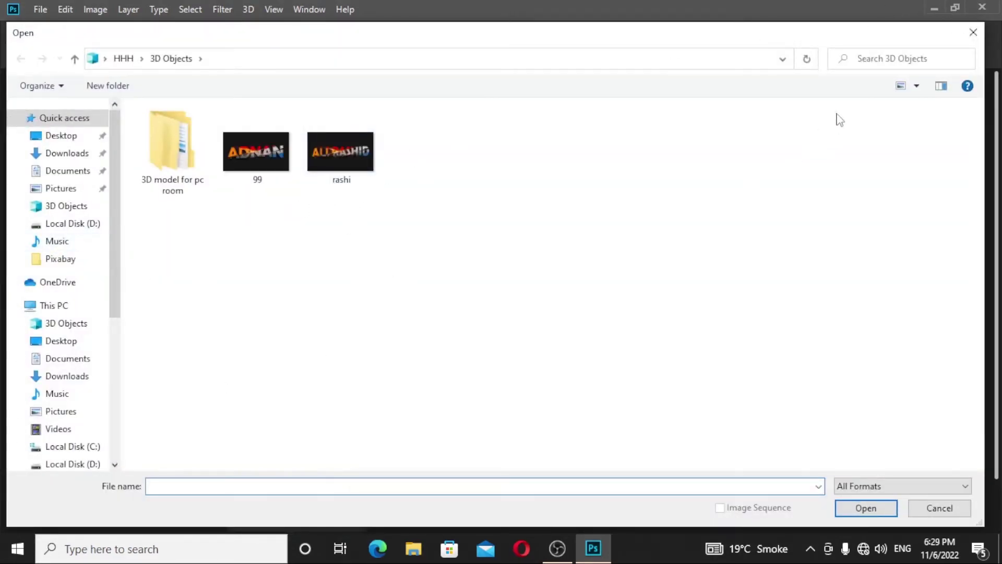
left_click(973, 32)
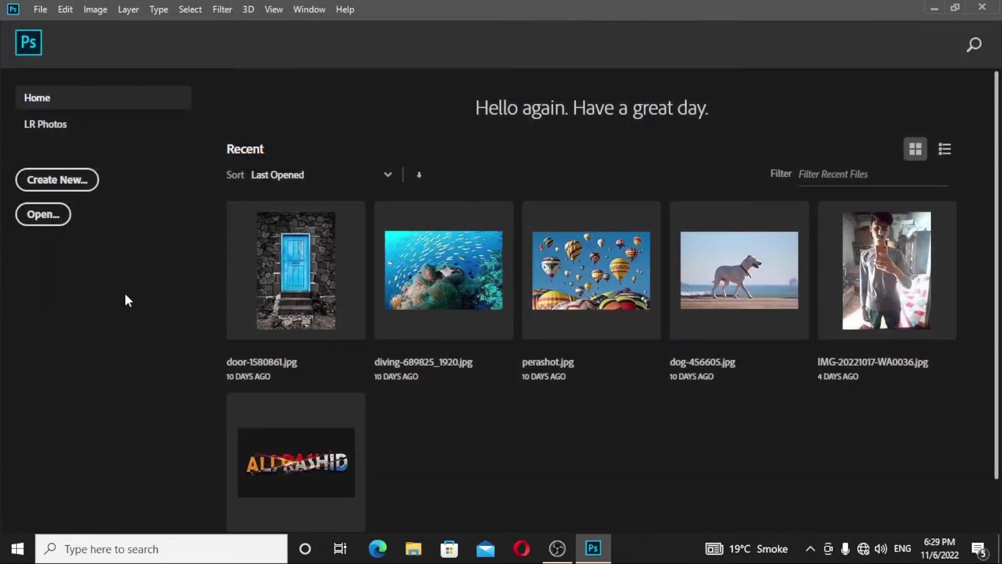
Step: Create the new blank document with its width units set to pixels
left_click(81, 180)
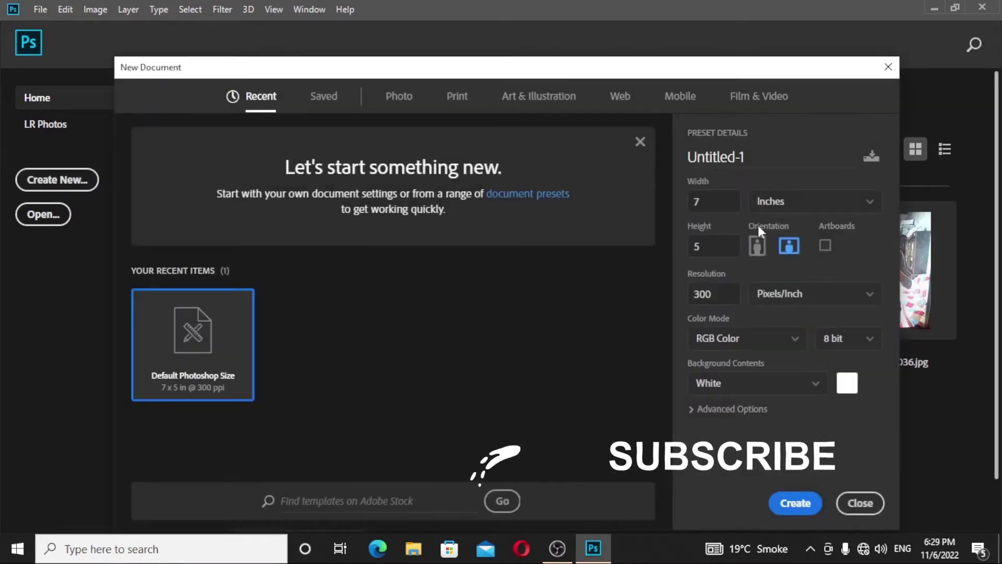
left_click(777, 201)
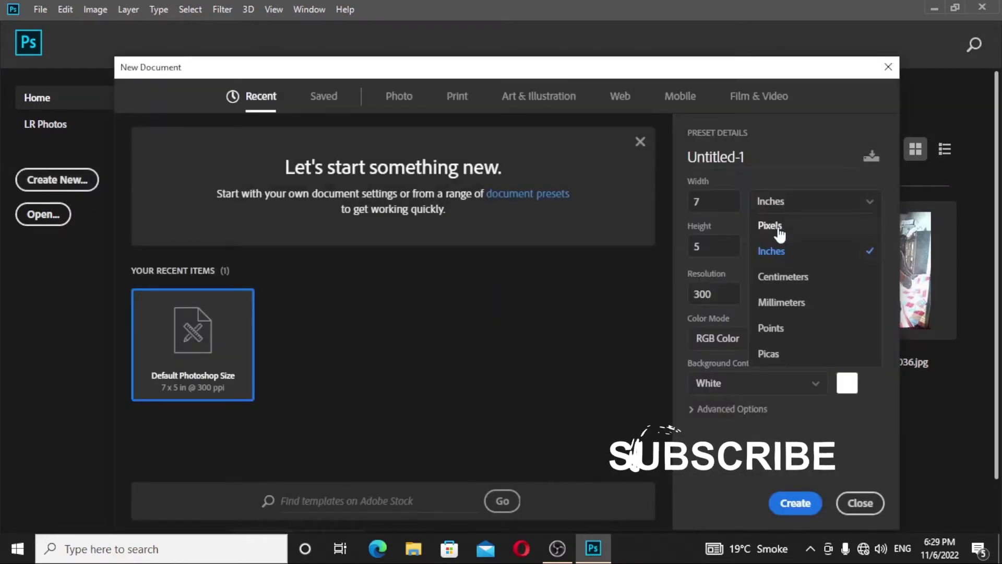
left_click(775, 227)
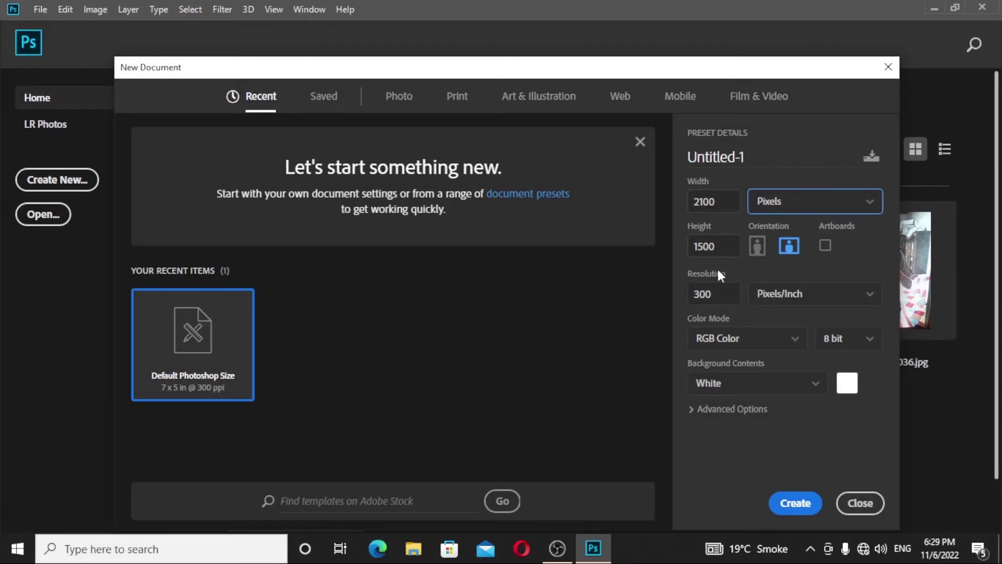
left_click(796, 500)
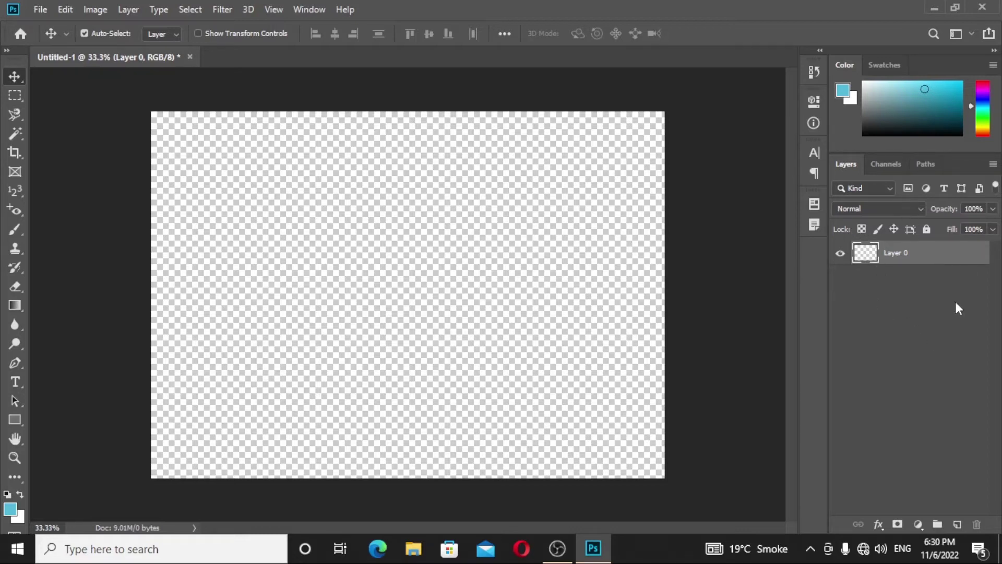
Step: Check the Channels and Paths lists, return to Layers, and float the Tools panel
left_click(888, 163)
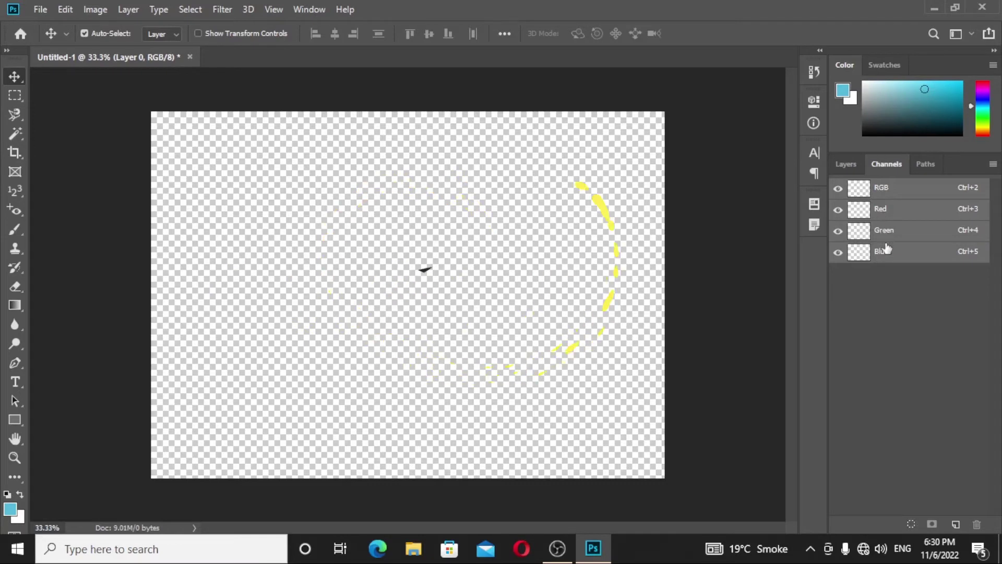
left_click(925, 164)
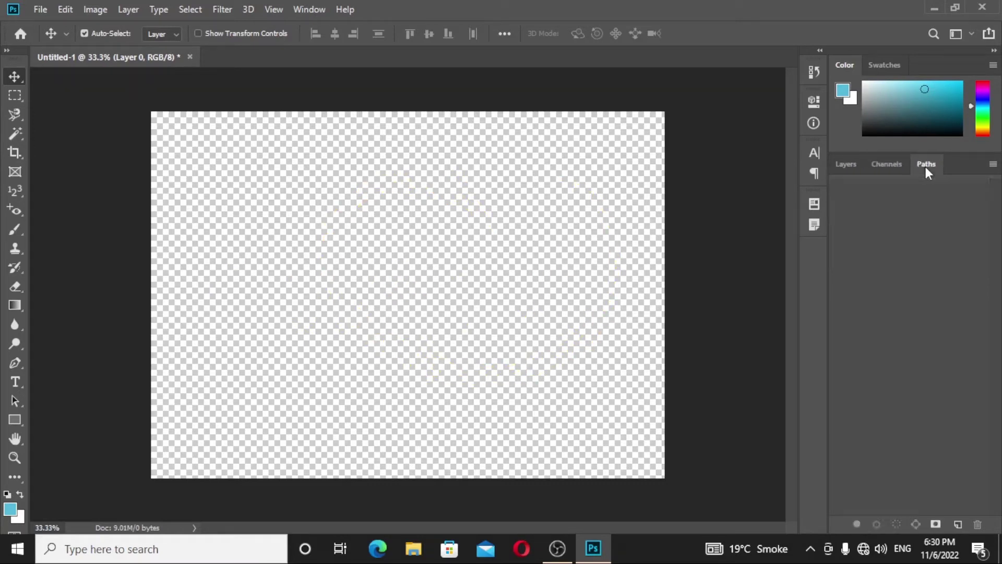
left_click(845, 164)
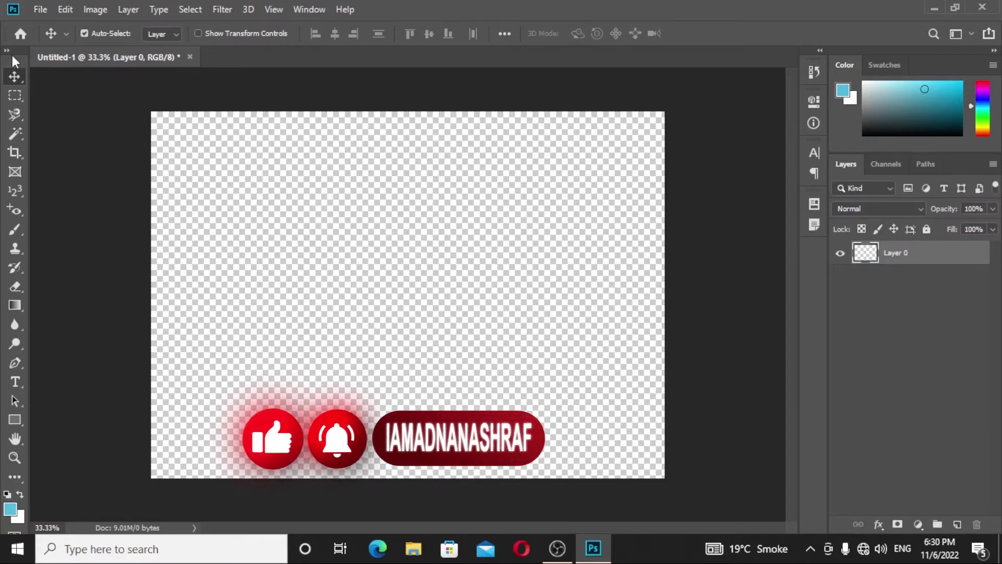
mouse_move(13, 58)
left_mouse_down()
mouse_move(222, 30)
mouse_move(5, 56)
mouse_move(18, 55)
left_mouse_up()
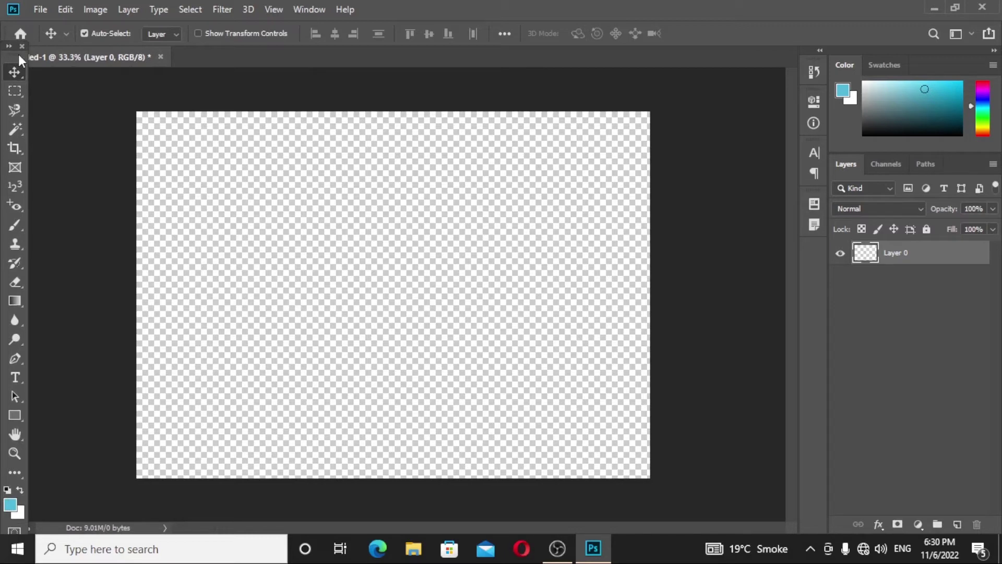
Step: Switch the Tools panel to two columns and move it below the document tab
left_click(9, 46)
left_click_drag(22, 54, 17, 74)
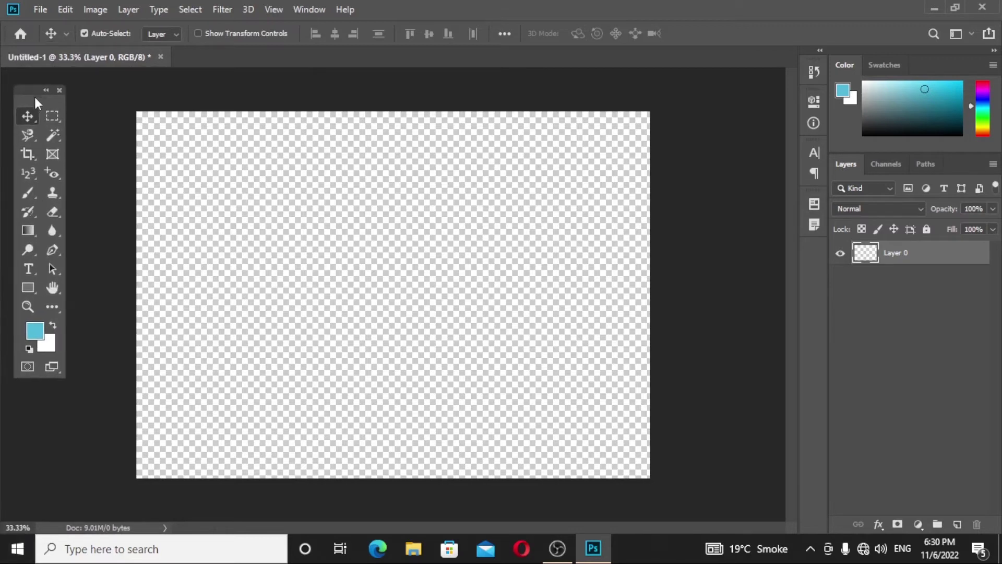
left_click(309, 10)
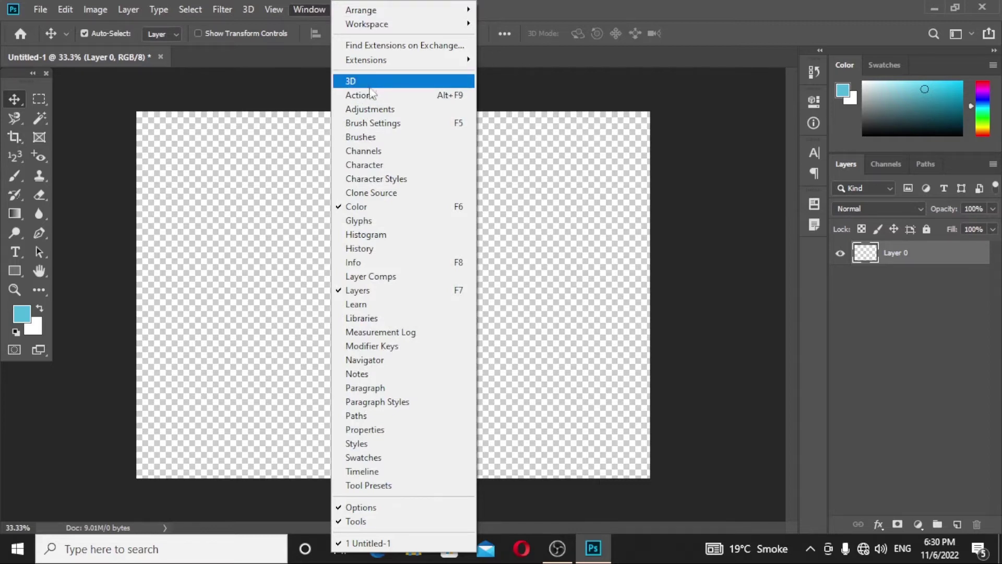
Step: Briefly show and hide the Actions panel, then display the Swatches panel
left_click(370, 95)
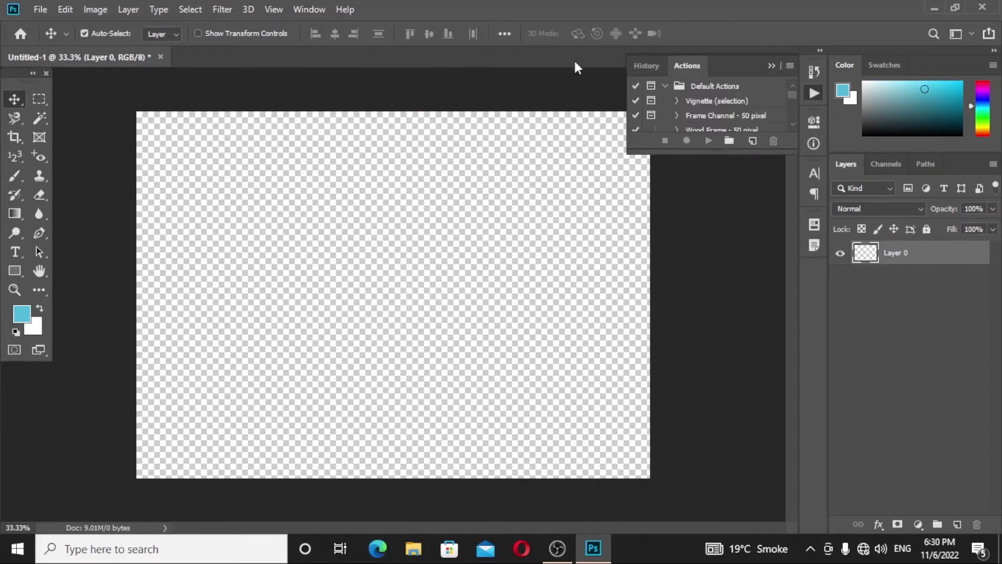
left_click(309, 9)
left_click(355, 95)
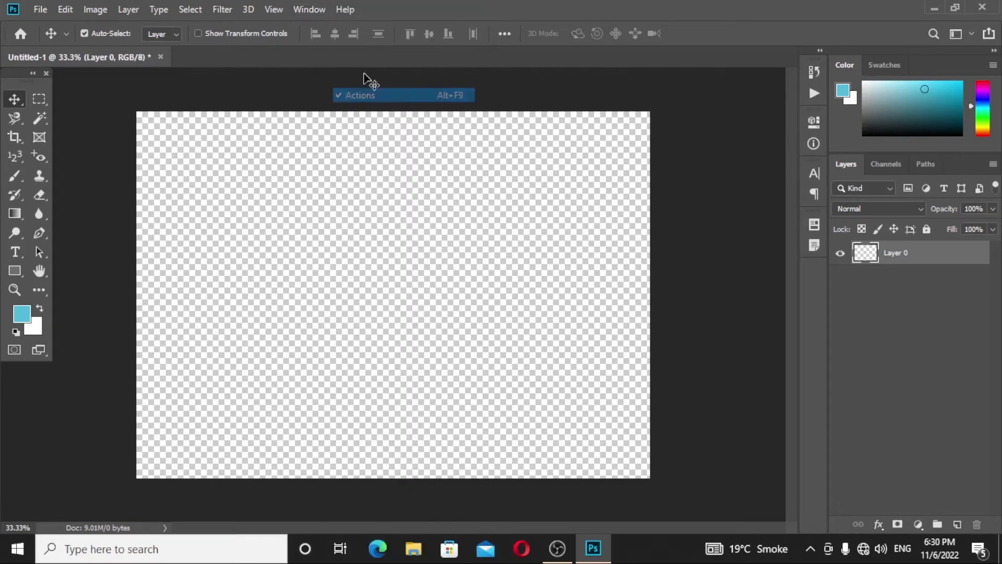
left_click(320, 11)
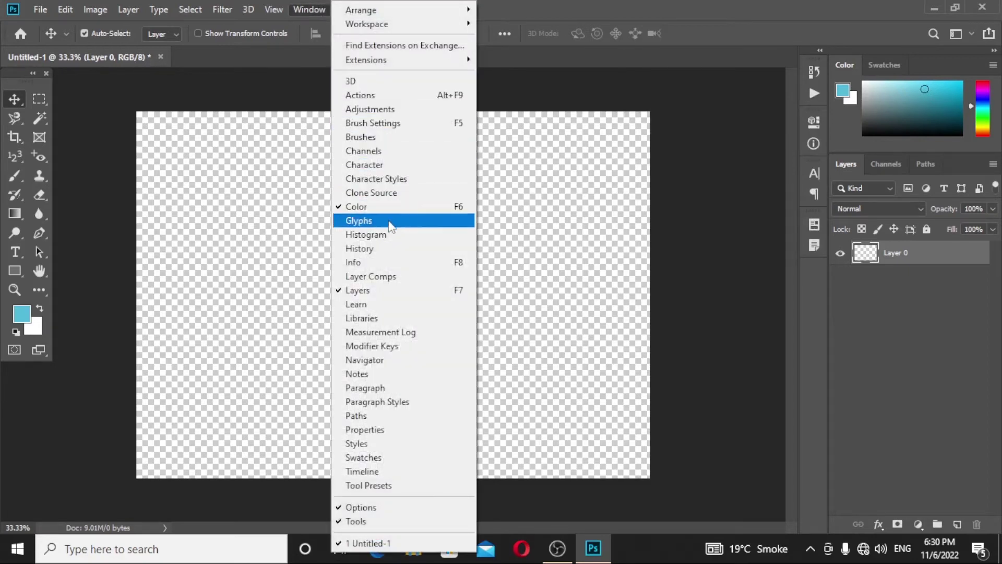
left_click(846, 70)
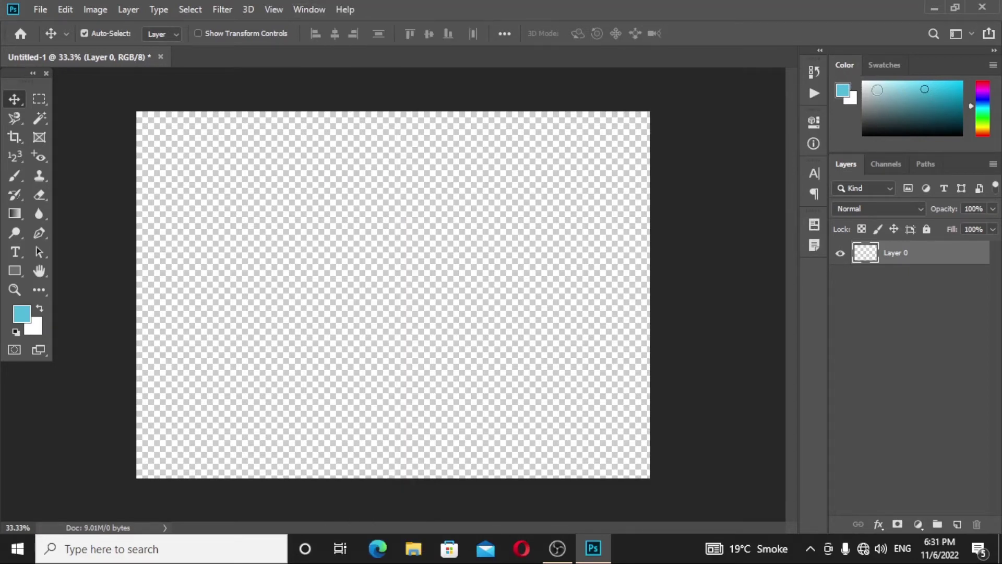
left_click(886, 67)
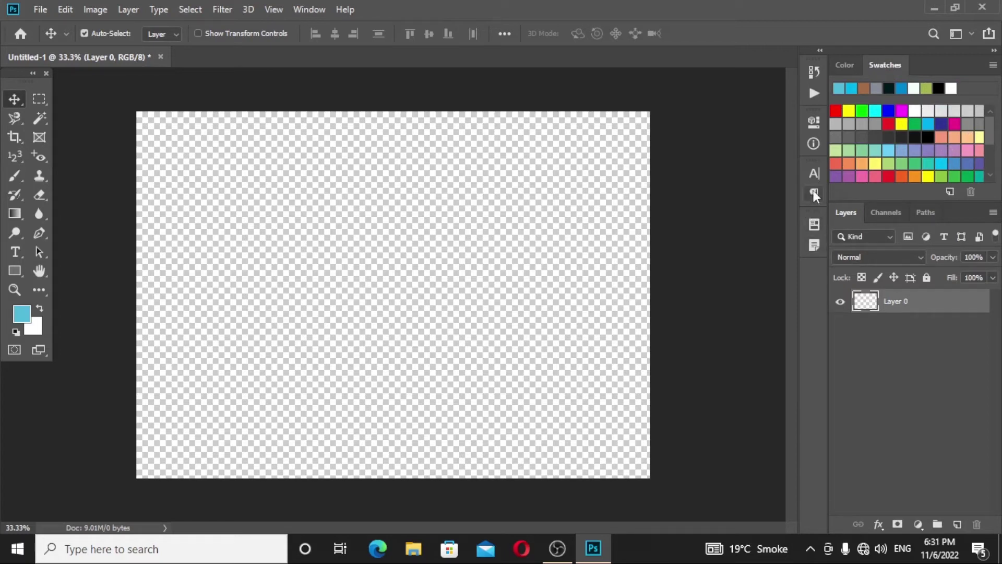
Step: Look through Character, Paragraph, Layer Comps and Notes, then show document Properties (7 x 5 in, 300 ppi)
left_click(815, 176)
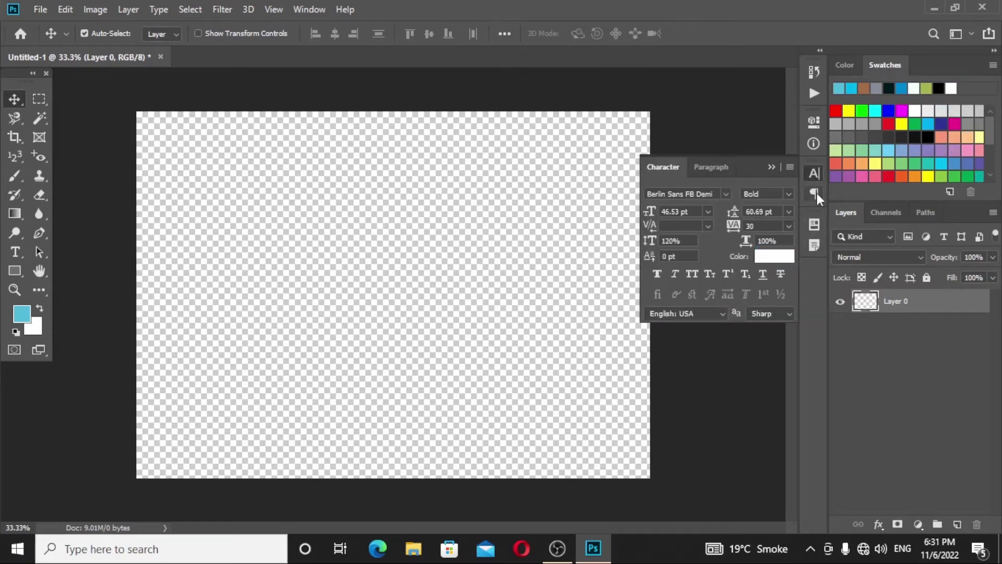
left_click(815, 195)
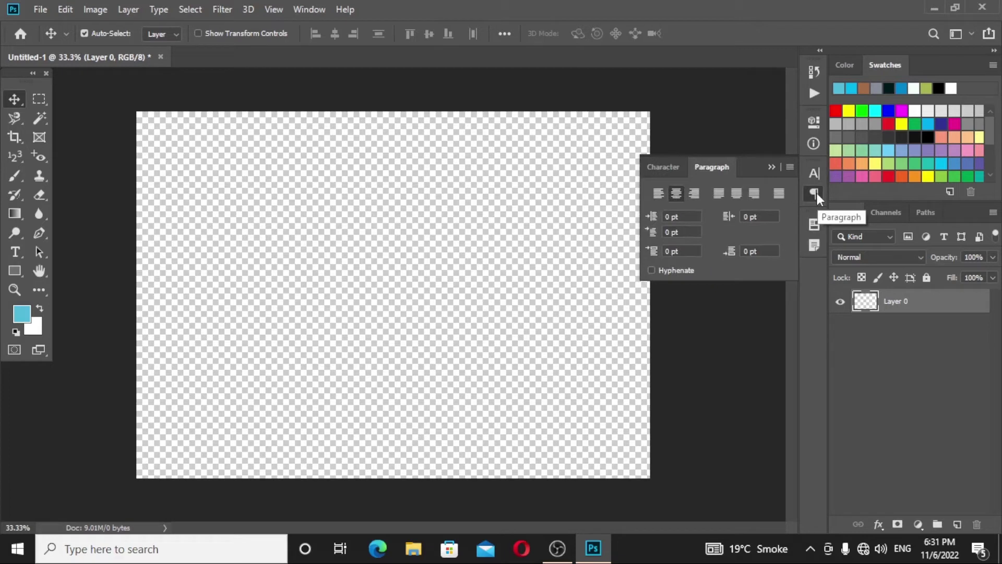
left_click(815, 225)
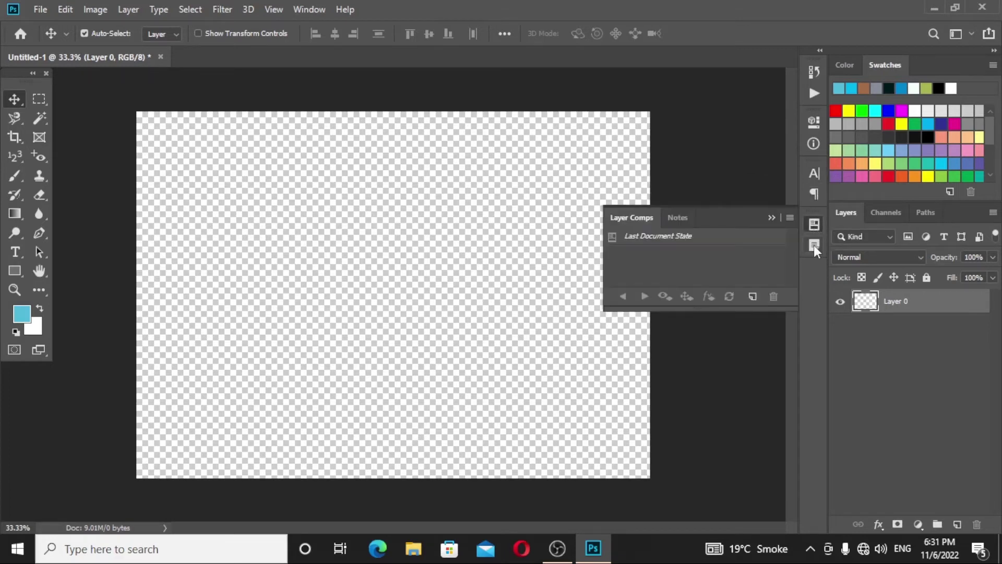
left_click(815, 245)
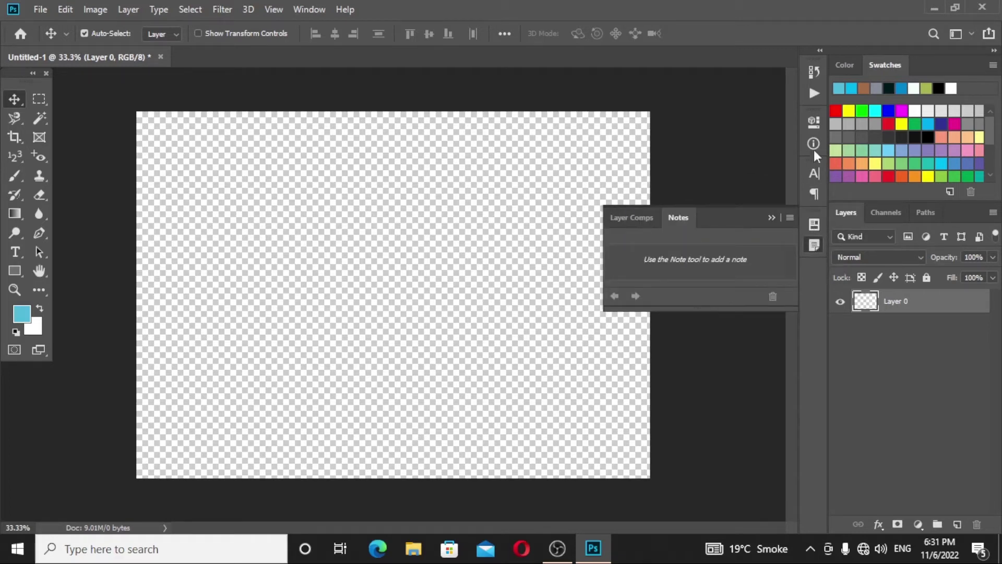
left_click(815, 123)
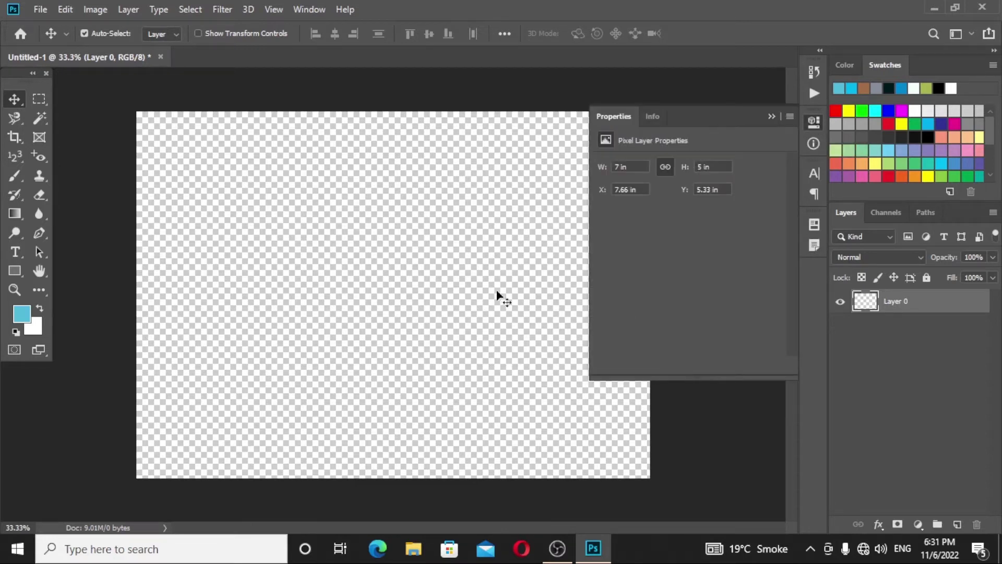
left_click(207, 177)
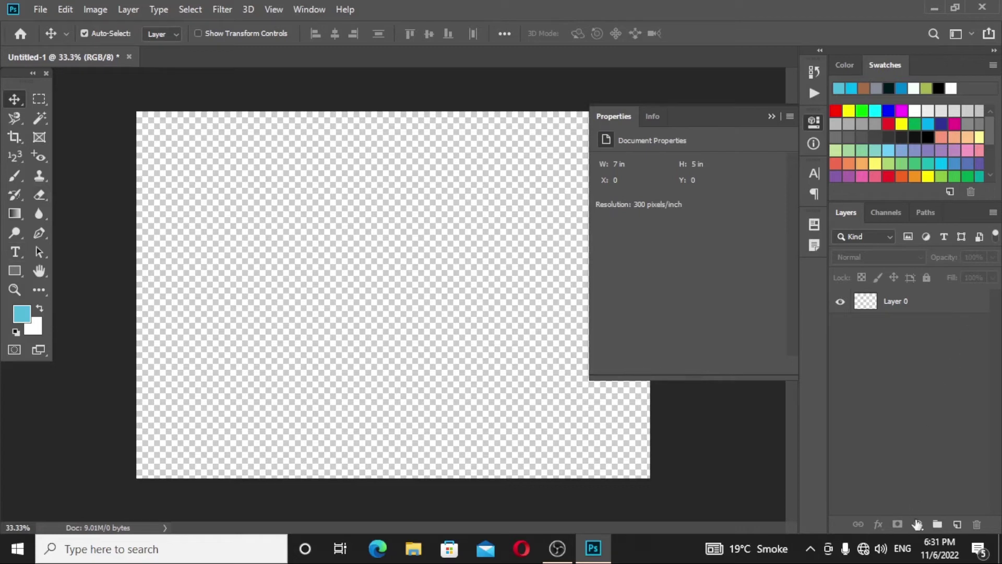
Step: Add a Solid Color fill layer in light blue #86c4d6 over the canvas
left_click(918, 524)
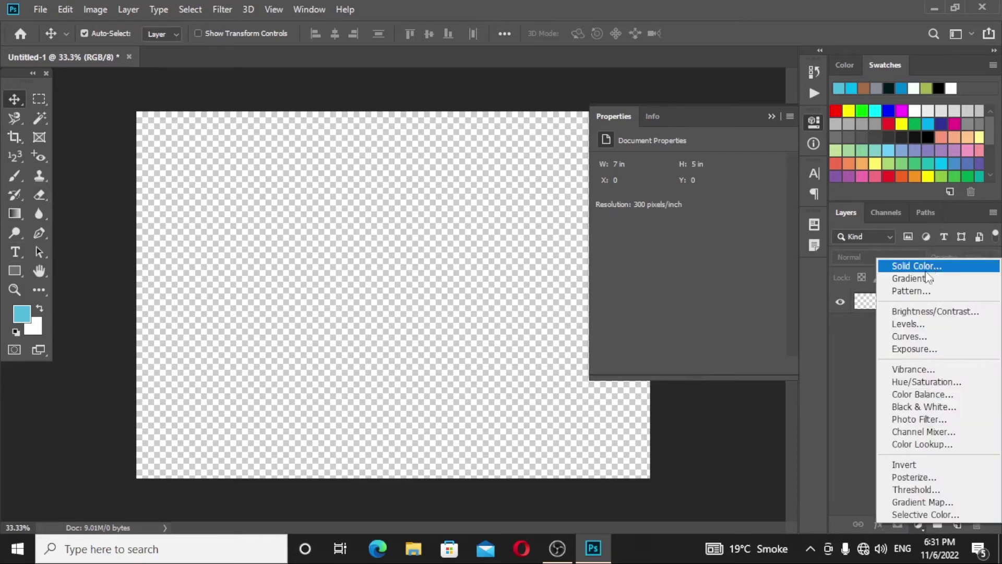
left_click(926, 271)
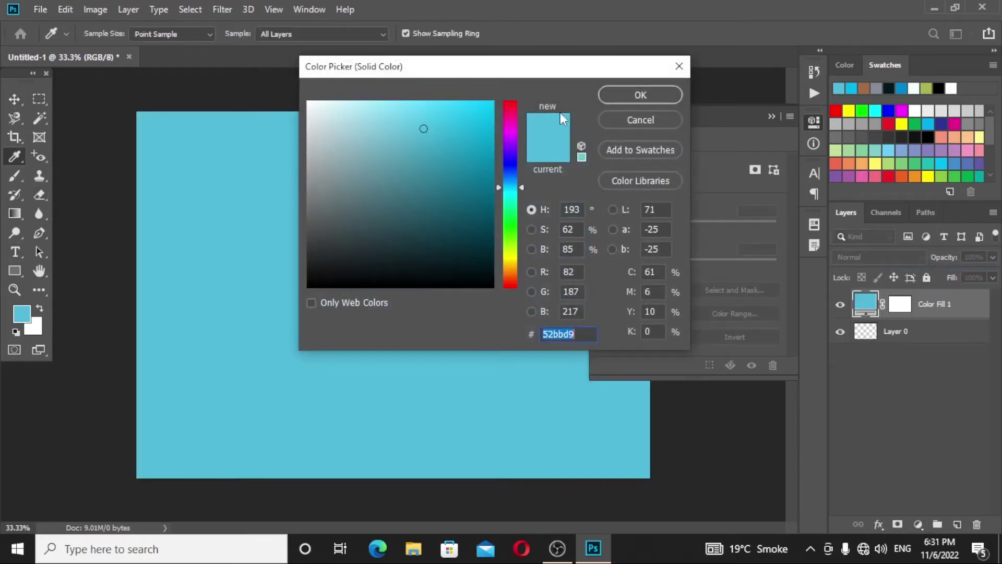
left_click(376, 131)
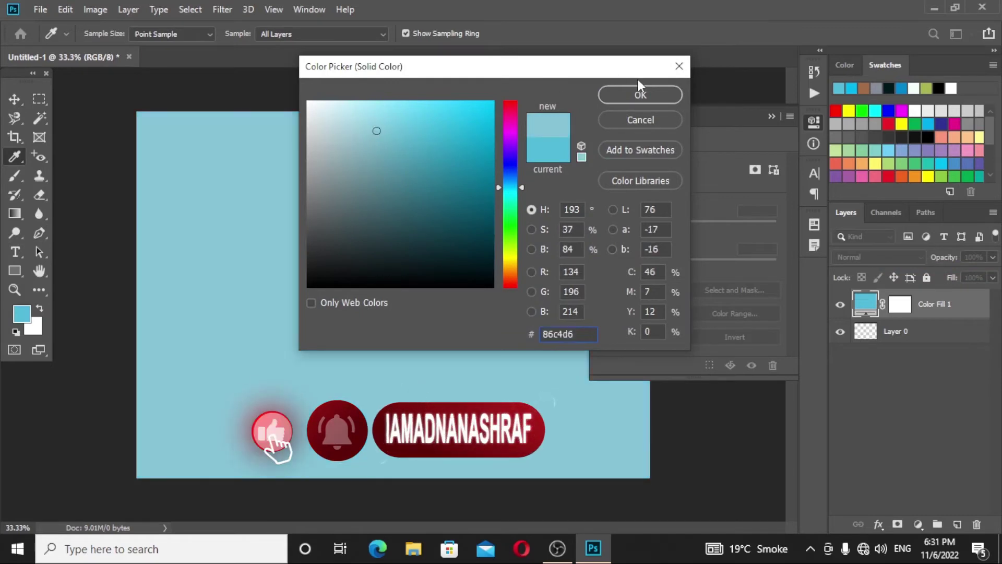
left_click(640, 96)
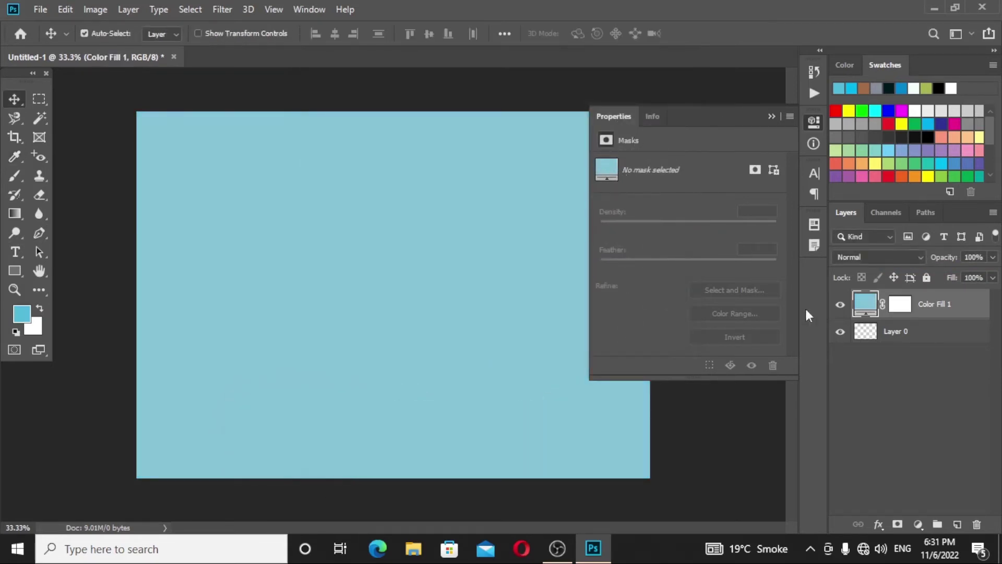
Step: Add a Levels adjustment layer and switch the Info panel's position readouts to pixels
left_click(918, 524)
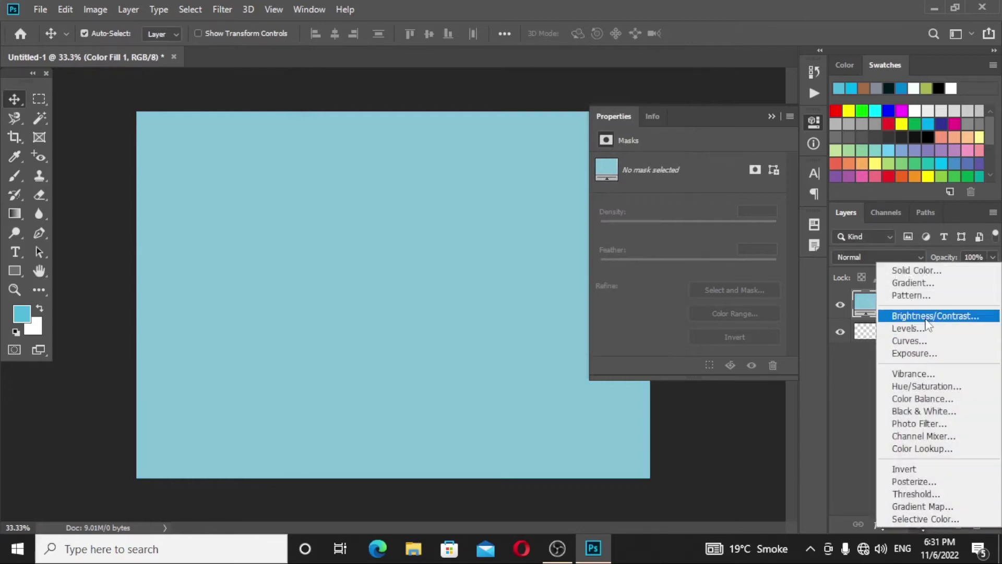
left_click(910, 327)
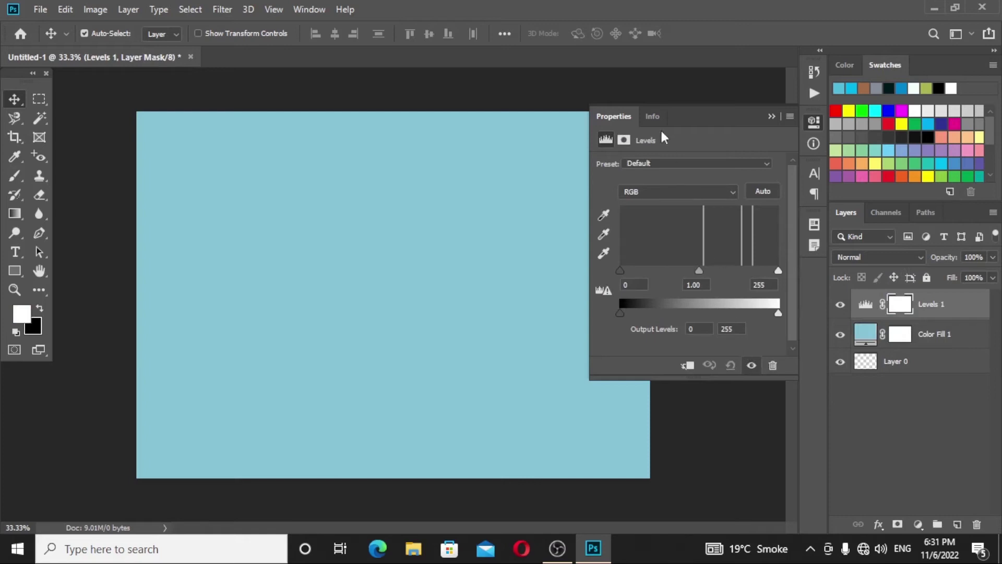
left_click(653, 116)
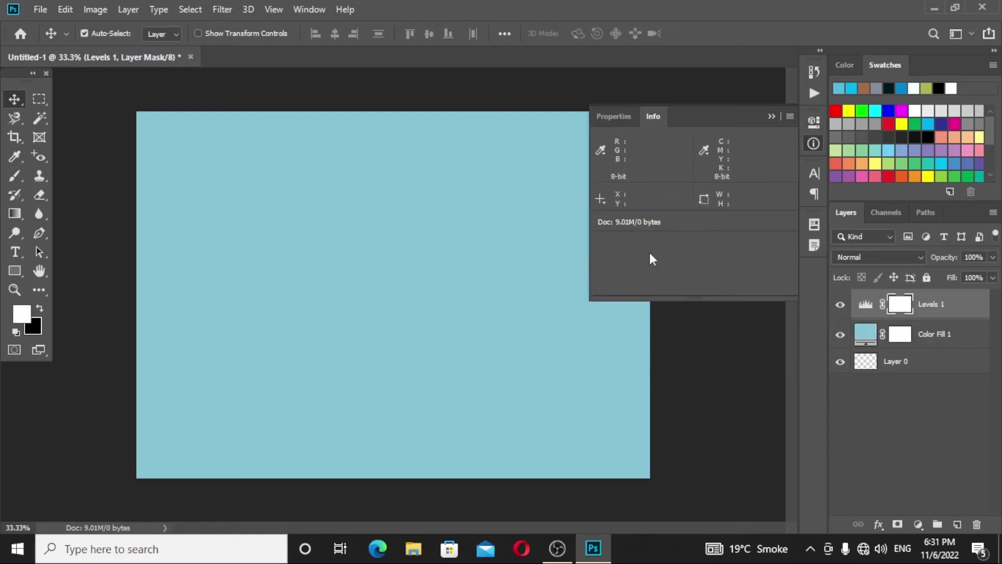
left_click(282, 205)
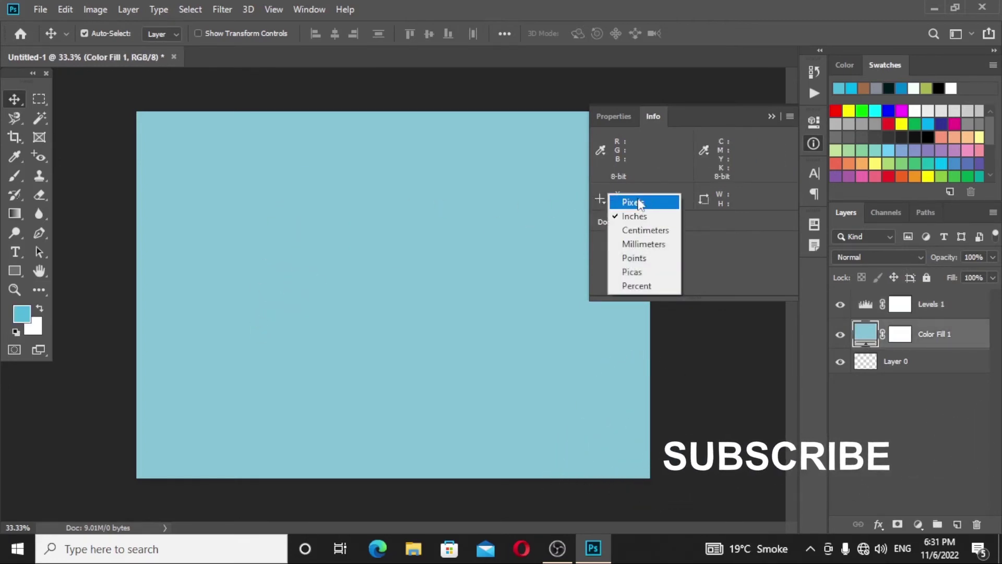
left_click(638, 202)
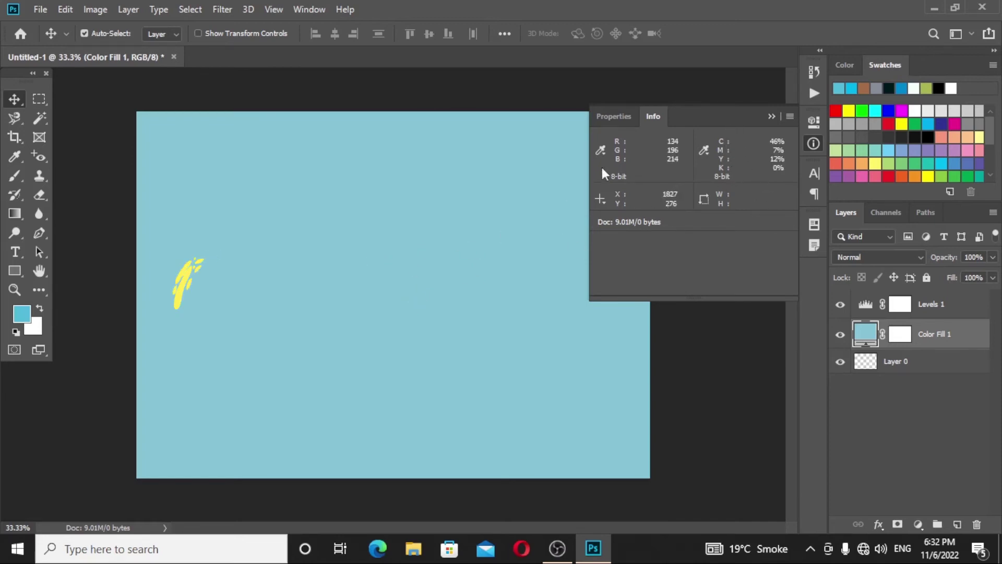
left_click(612, 116)
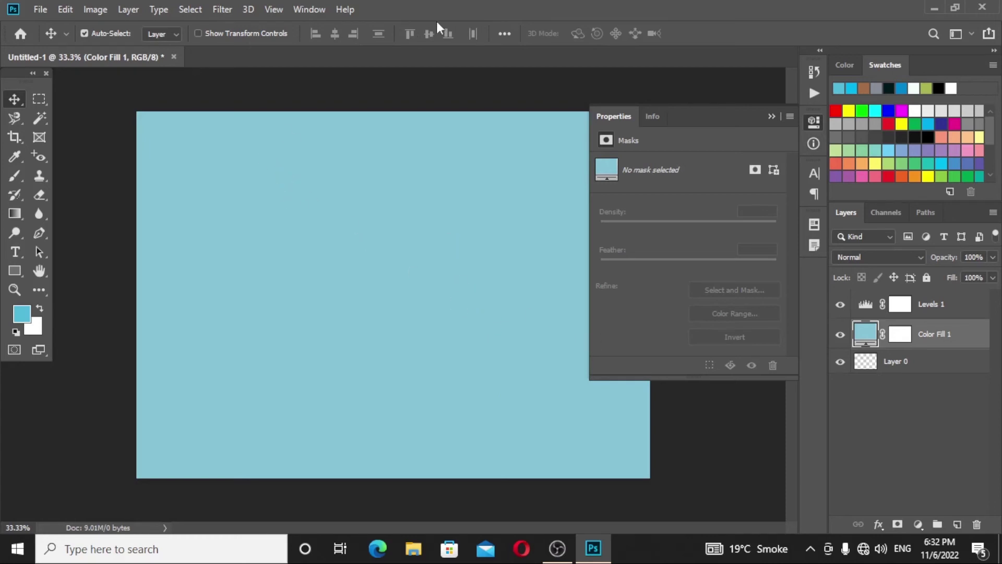
Step: Reach the File > Export submenu showing Quick Export as PNG, Export As and Save for Web
left_click(41, 9)
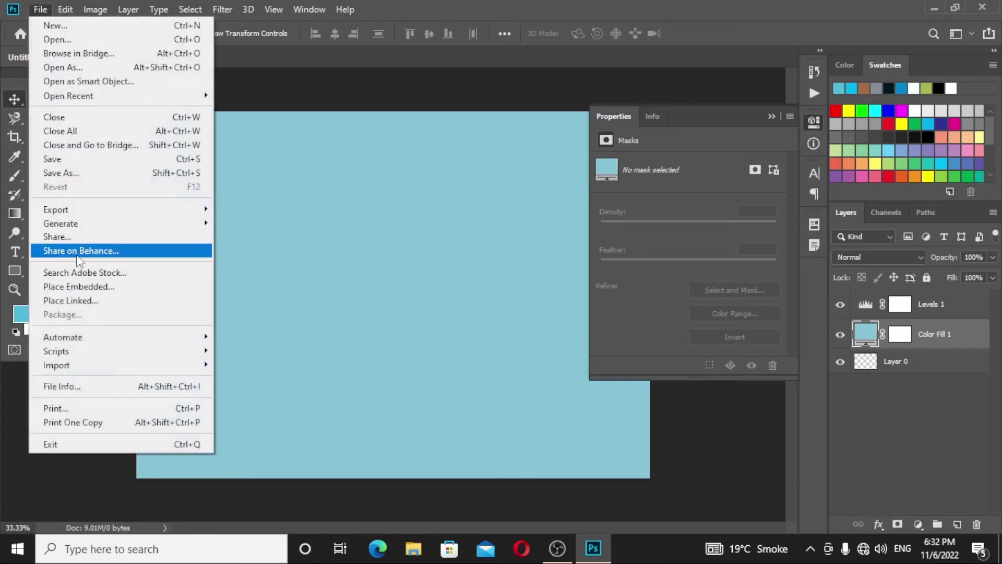
left_click(170, 54)
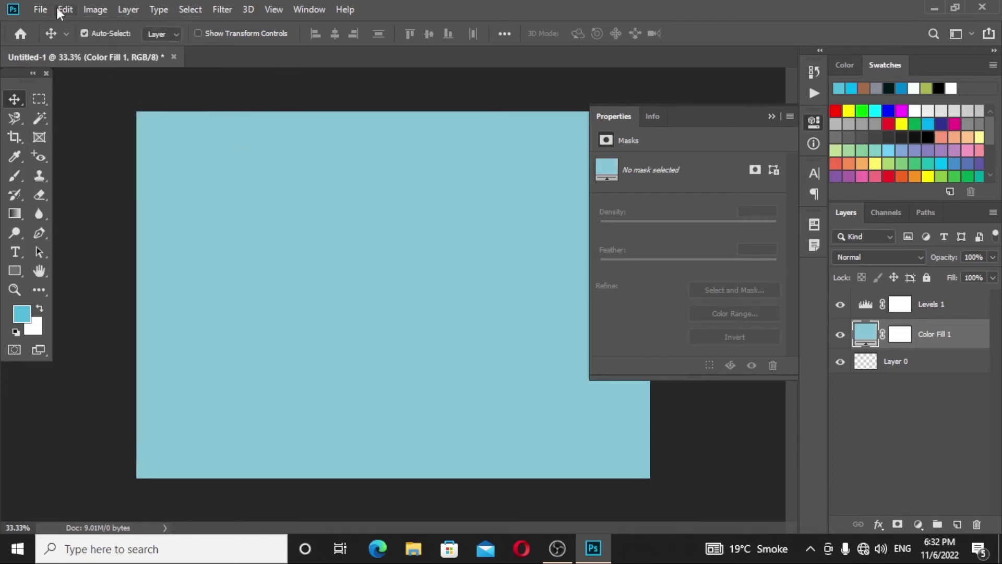
left_click(41, 10)
mouse_move(56, 208)
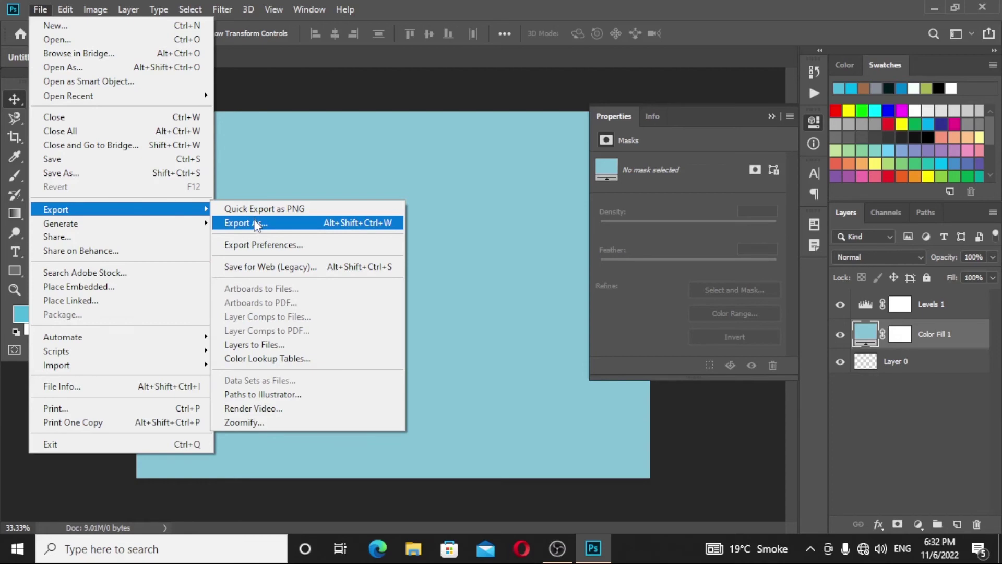
Step: Export the canvas via Export As as a 2100 × 1500 PNG named Untitled-1
left_click(255, 227)
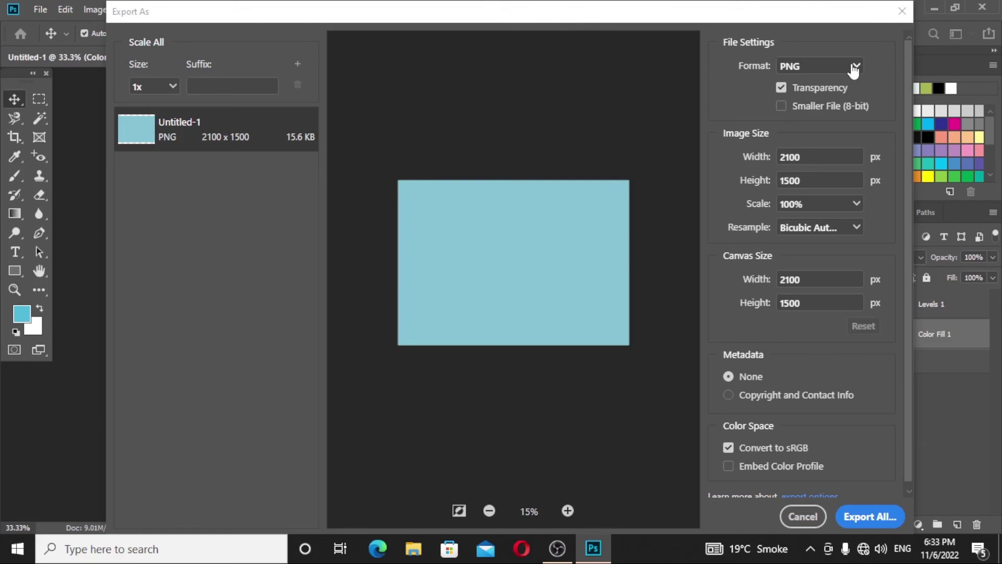
left_click(854, 68)
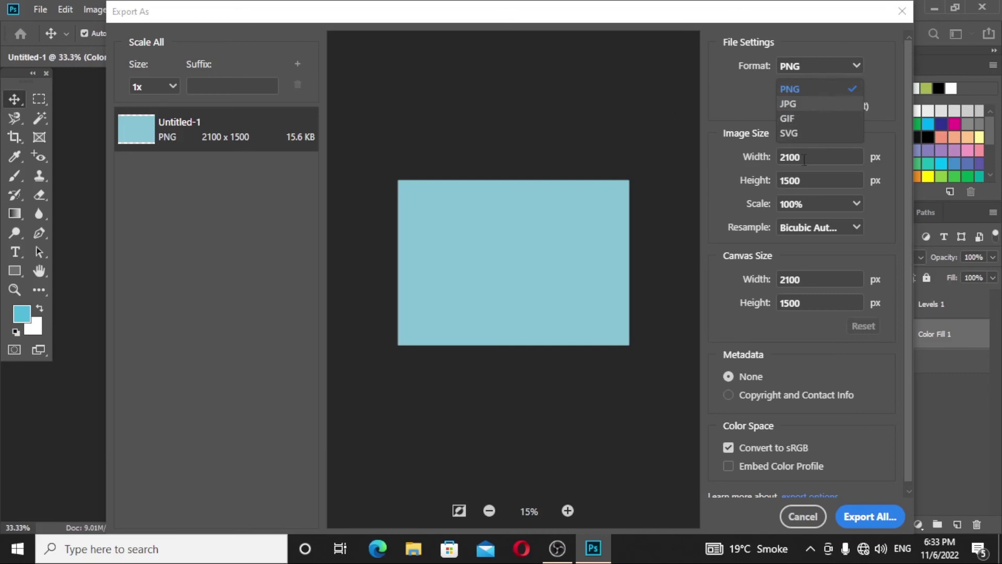
scroll(809, 320, "down", 1)
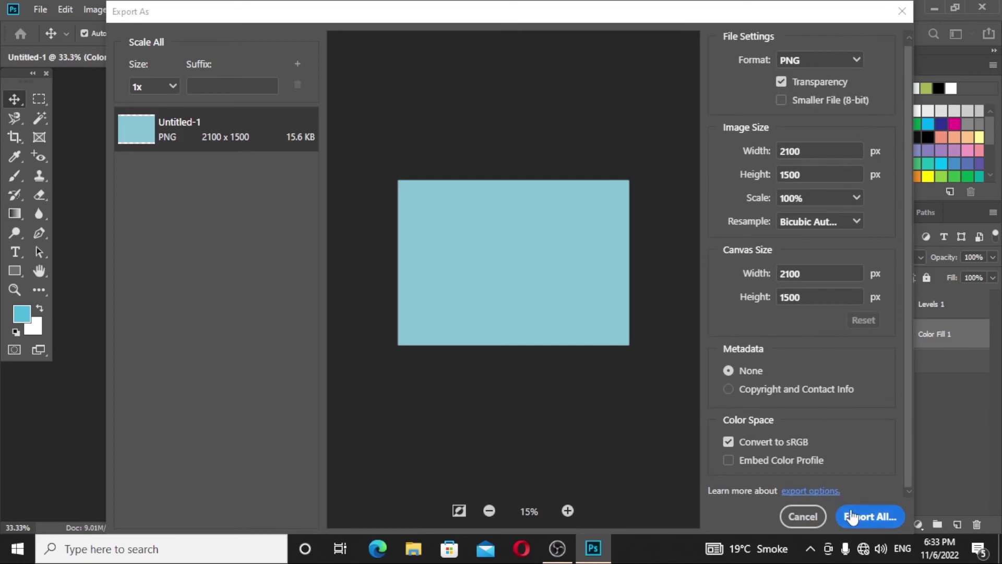
left_click(882, 516)
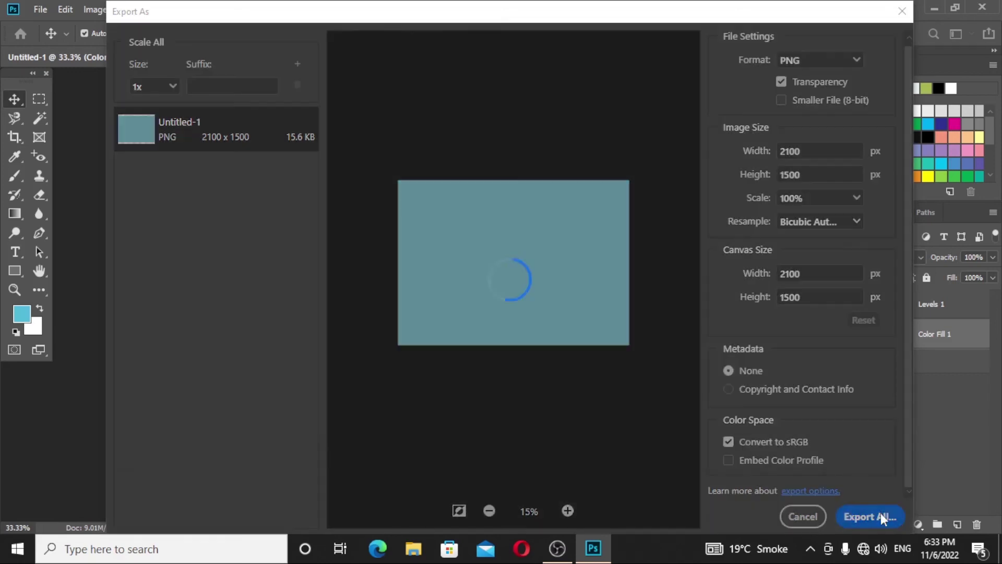
scroll(548, 245, "down", 5)
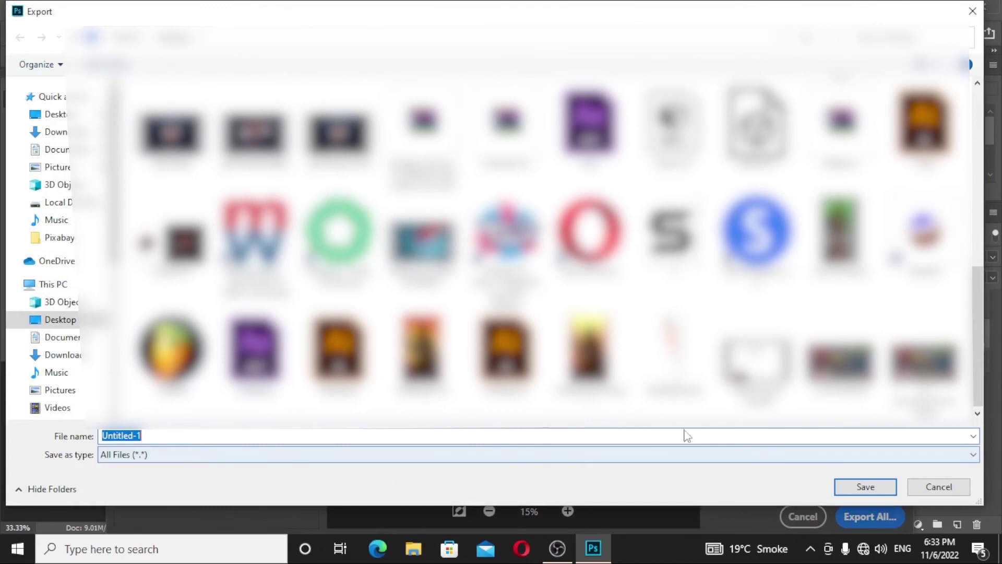
left_click(740, 455)
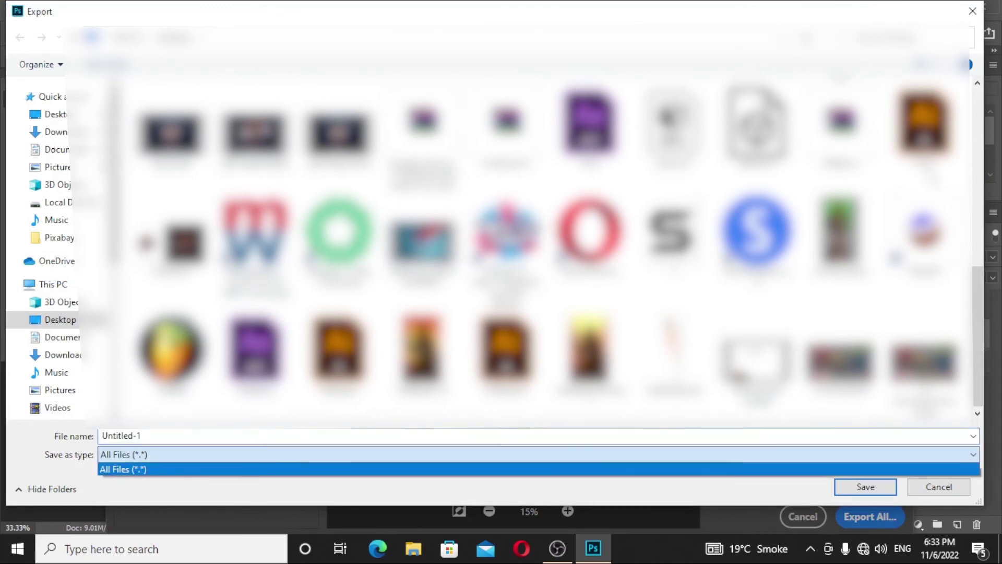
left_click(972, 11)
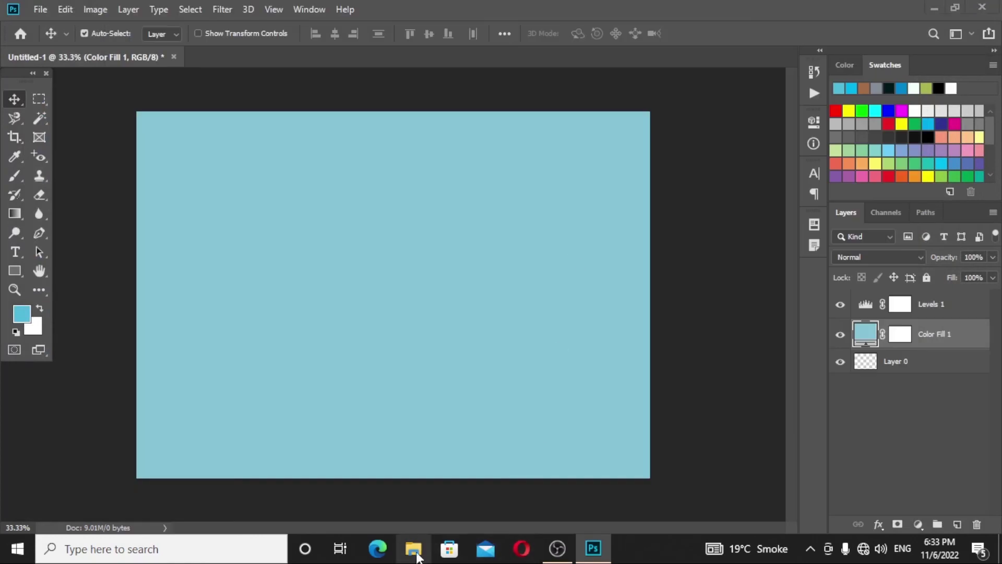
Step: Drag CHROME image f from File Explorer's Documents folder onto the Photoshop canvas
left_click(413, 547)
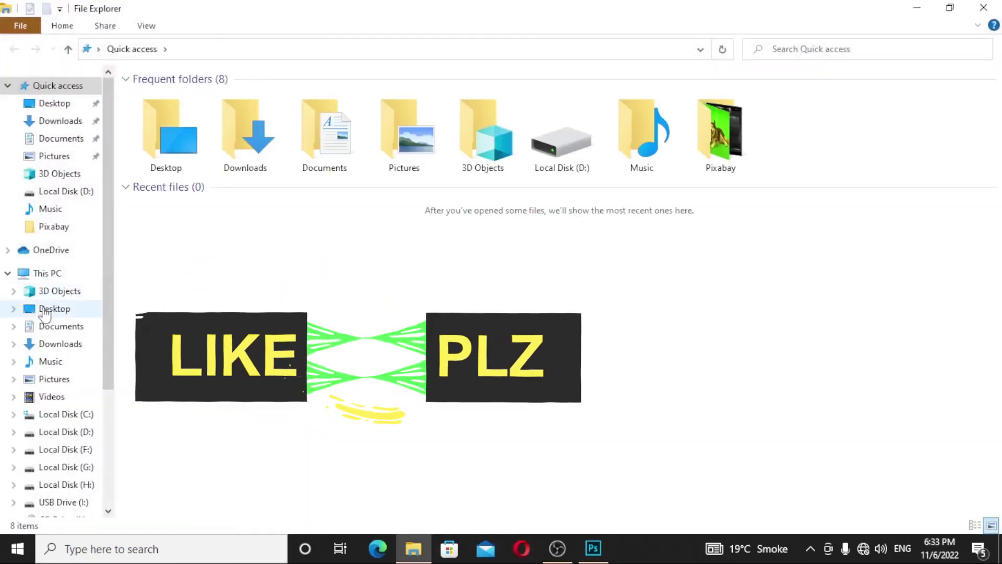
left_click(52, 309)
left_click(59, 326)
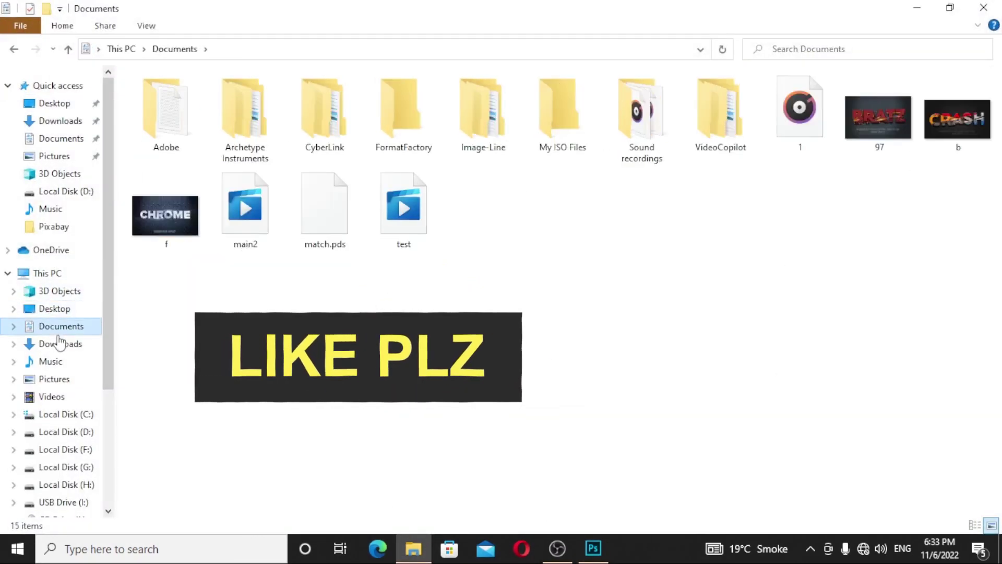
left_click(165, 215)
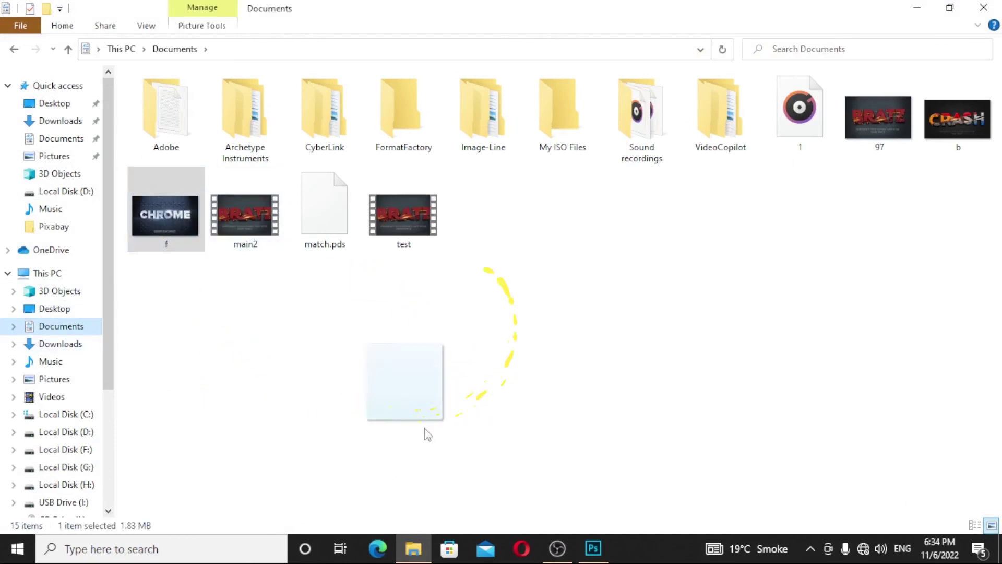
left_click_drag(522, 519, 358, 364)
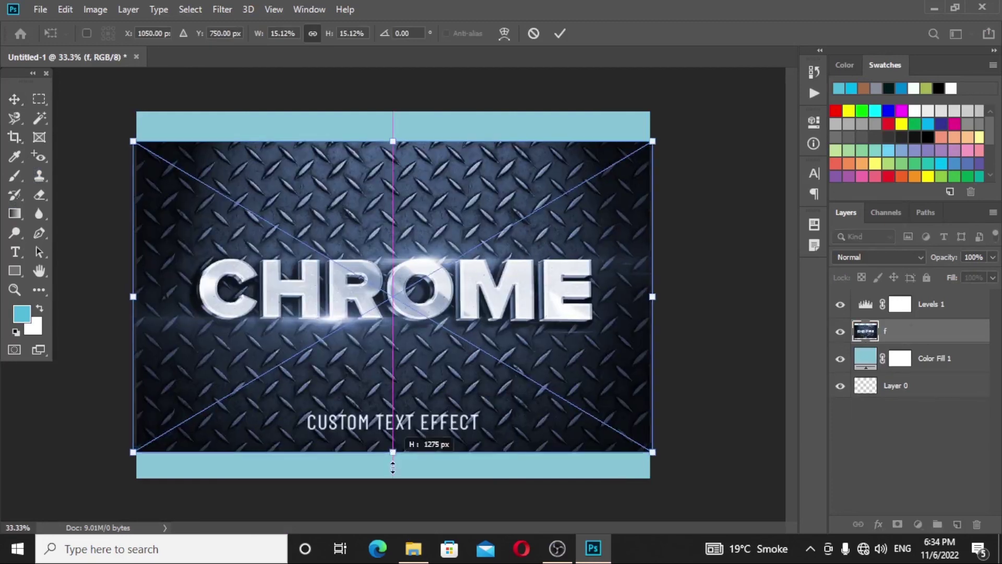
Step: Stretch the CHROME image taller past the canvas top and bottom, commit, and shift it down
left_click_drag(412, 451, 412, 474)
left_click_drag(386, 136, 393, 89)
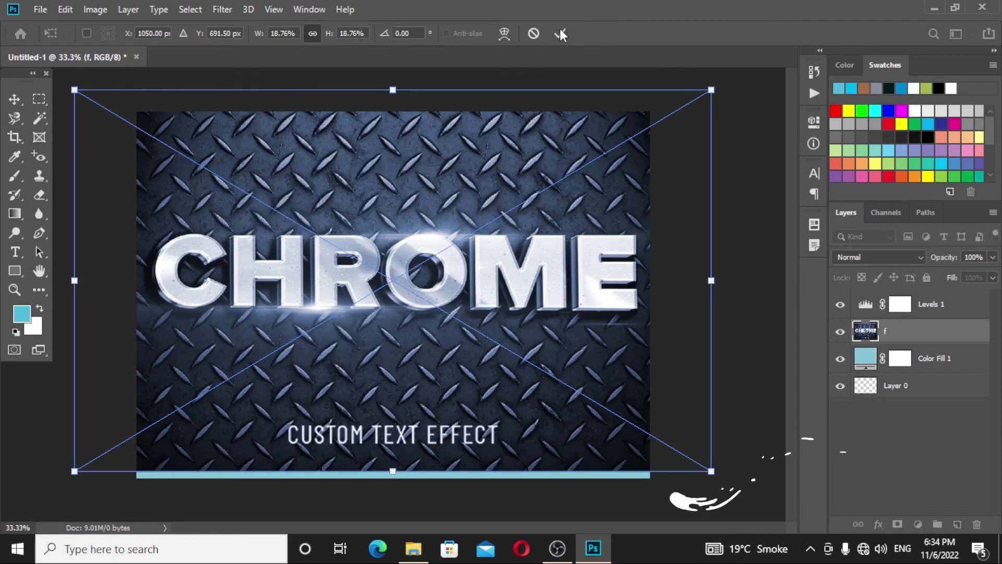
key("Return")
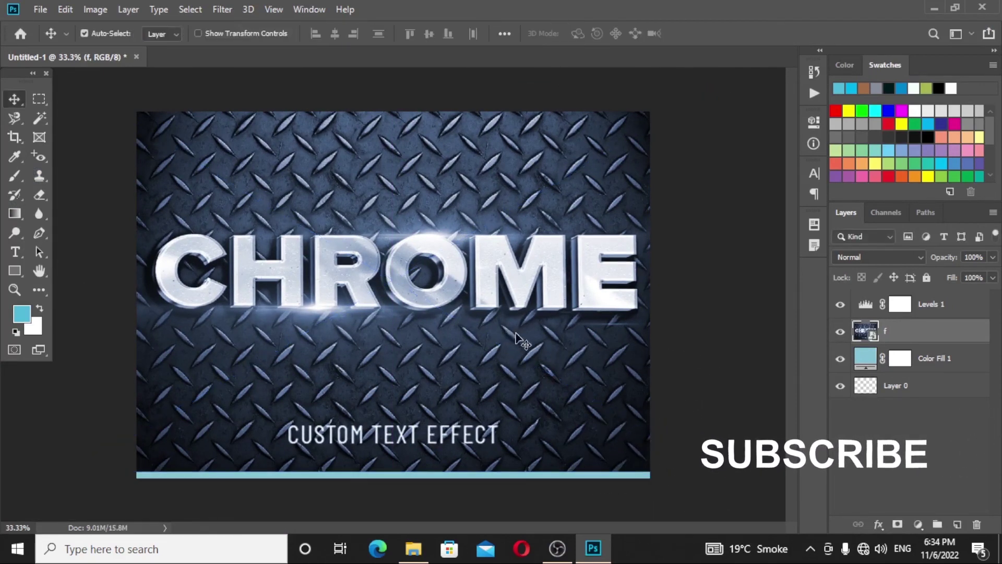
left_click_drag(511, 342, 593, 368)
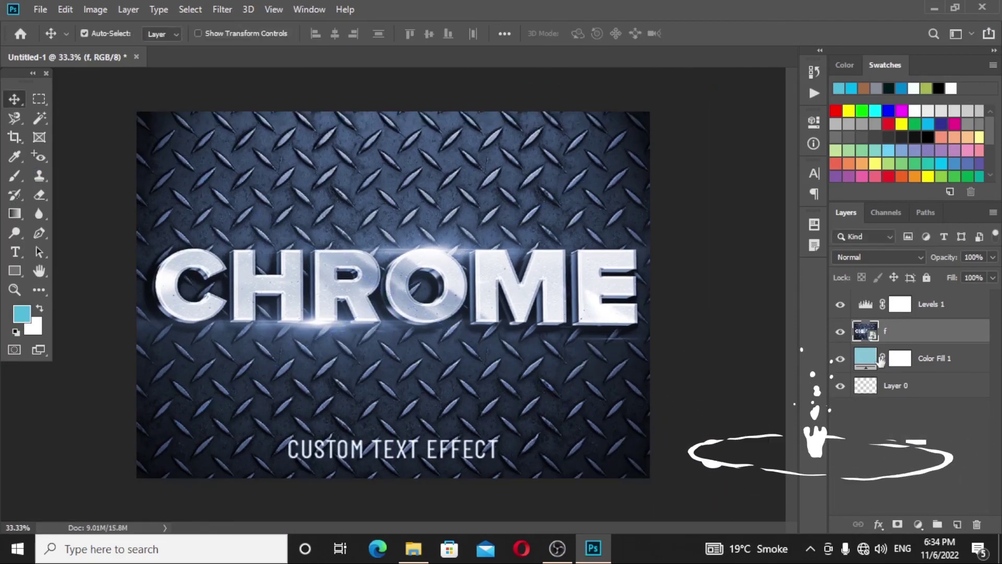